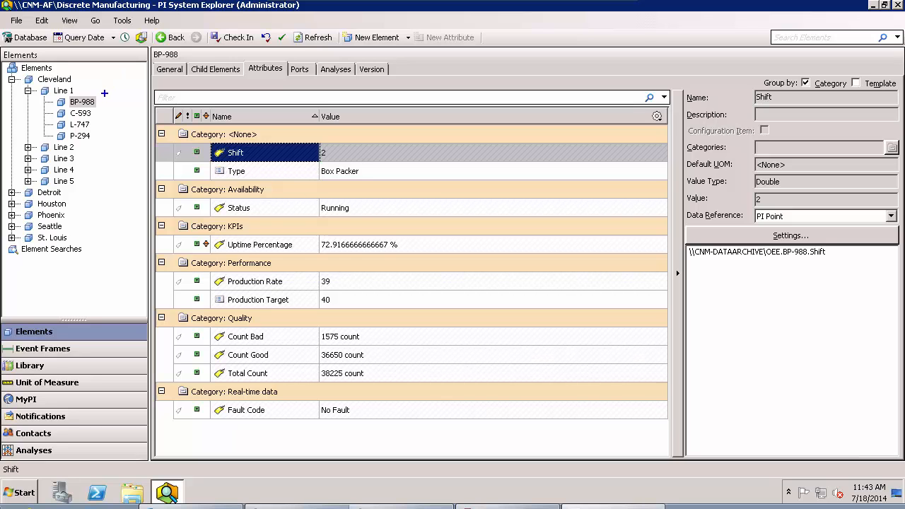
Open the backfill dialog for the Uptime Percentage analysis of element BP-988.
left_click_drag(99, 99, 129, 71)
left_click_drag(317, 63, 354, 76)
key("Page_Down")
mouse_move(154, 89)
left_mouse_down()
mouse_move(165, 121)
mouse_move(420, 152)
left_mouse_up()
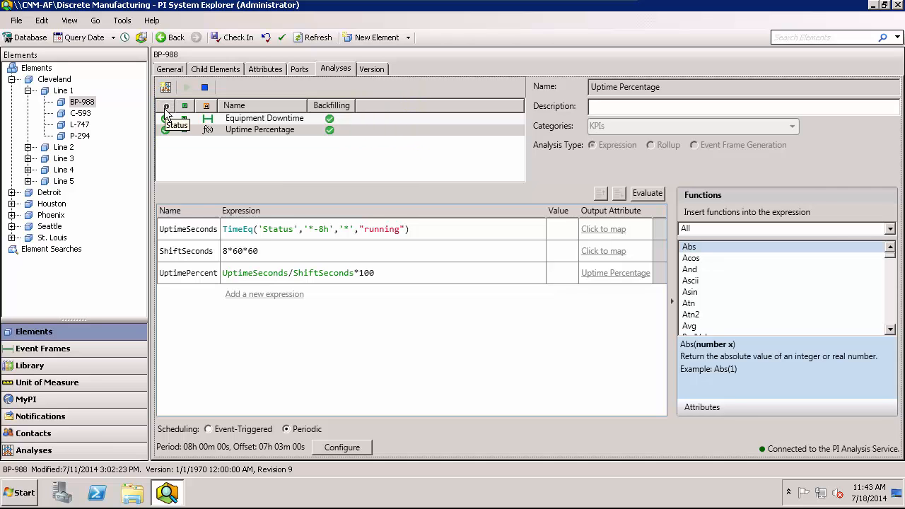
mouse_move(166, 118)
left_click(254, 130)
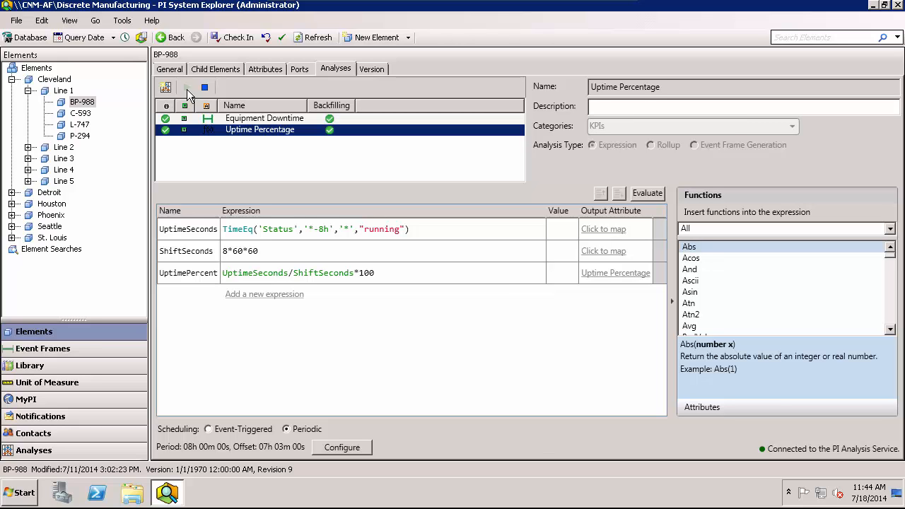
right_click(367, 130)
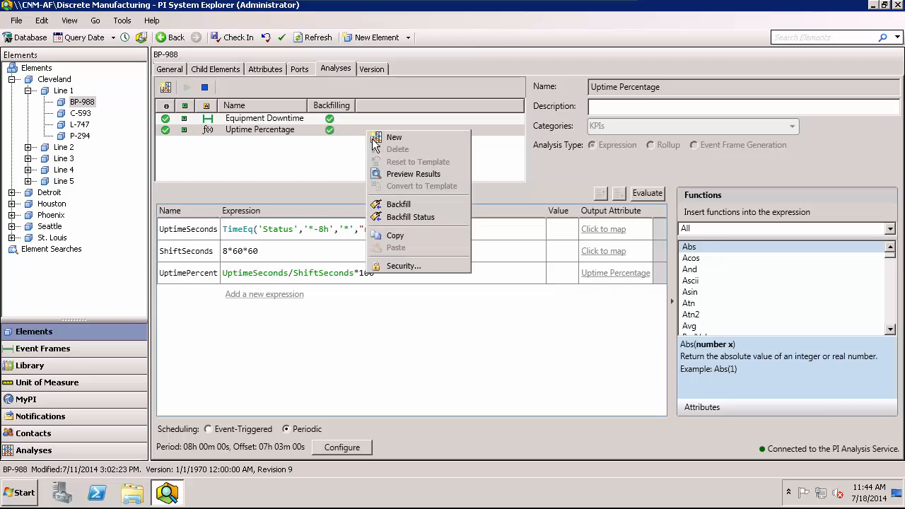
left_click(398, 204)
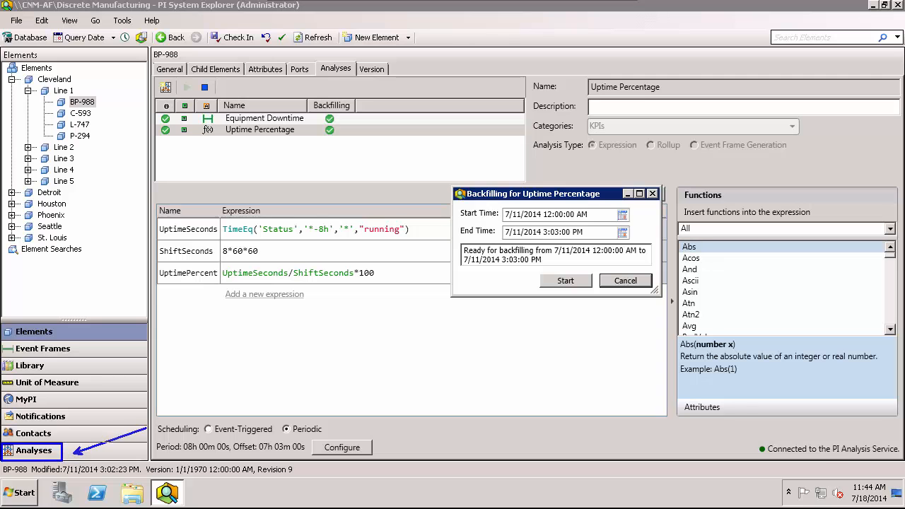
Go to the overview of all analyses, try the Analysis Template filter, and list the Running analyses with the Status filter.
left_click(95, 455)
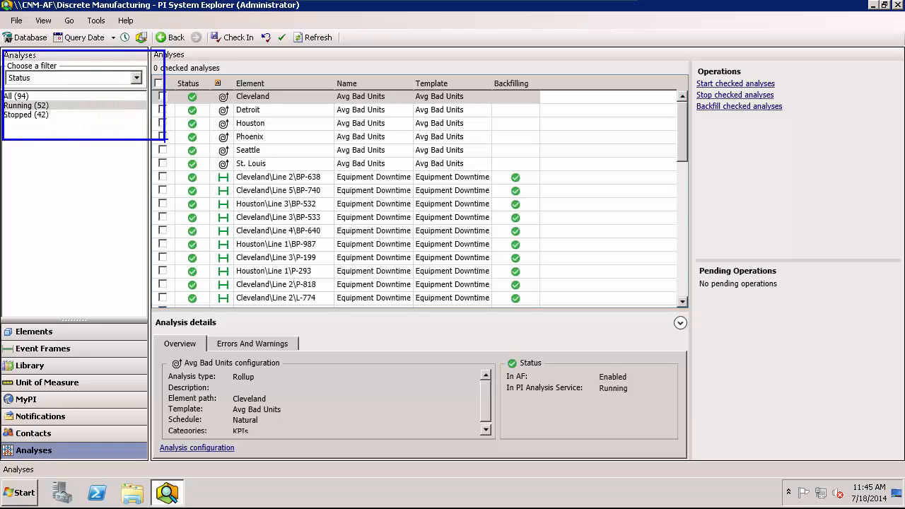
left_click(136, 78)
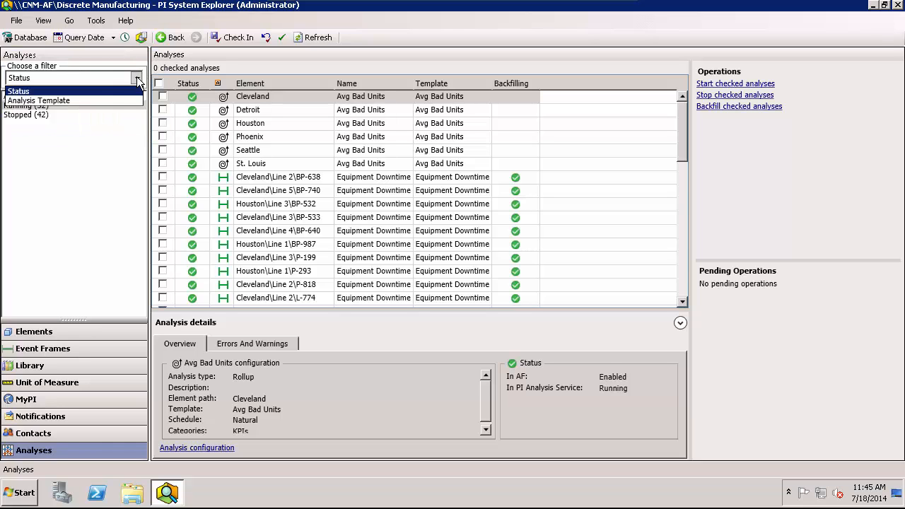
left_click(107, 101)
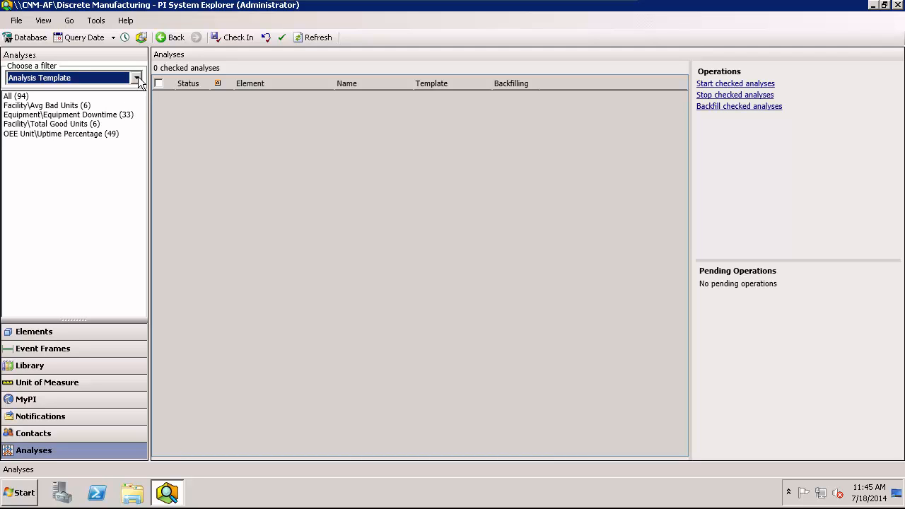
left_click(138, 76)
left_click(111, 90)
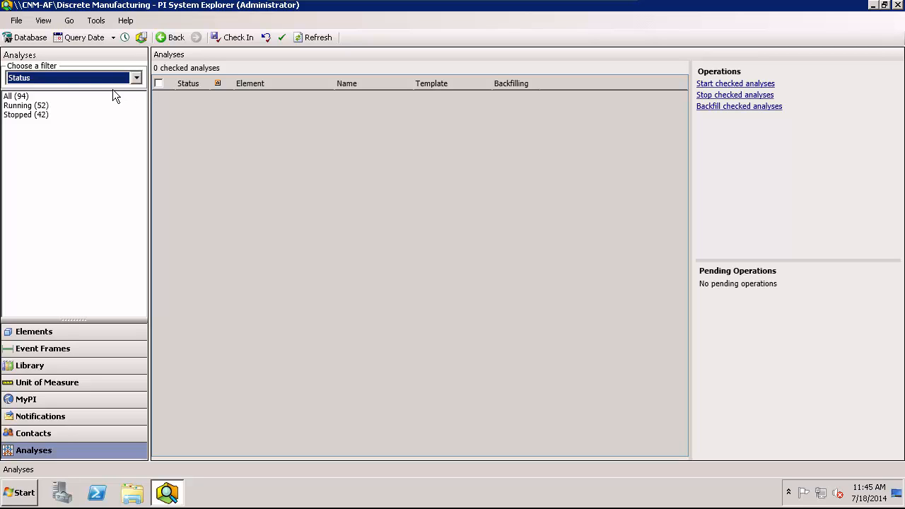
left_click(28, 106)
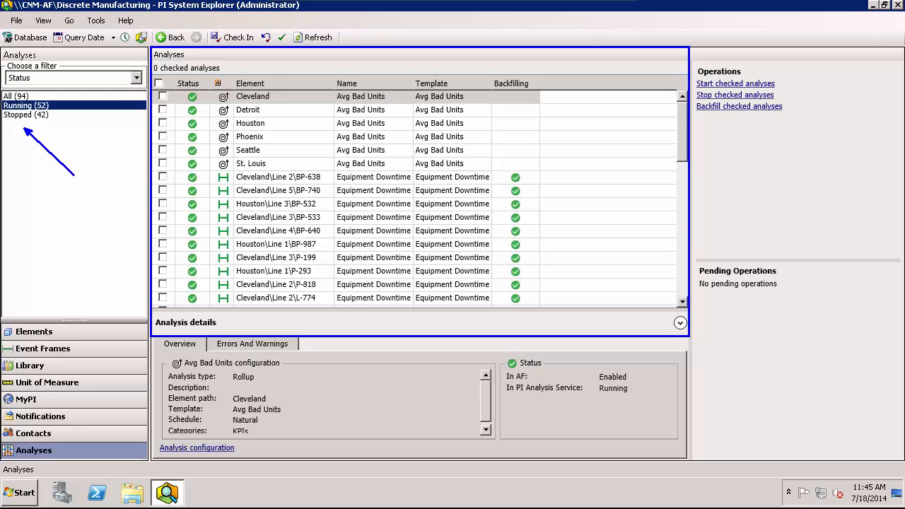
Try to backfill the six Avg Bad Units analyses from Cleveland to St. Louis, and uncheck them.
left_click(163, 96)
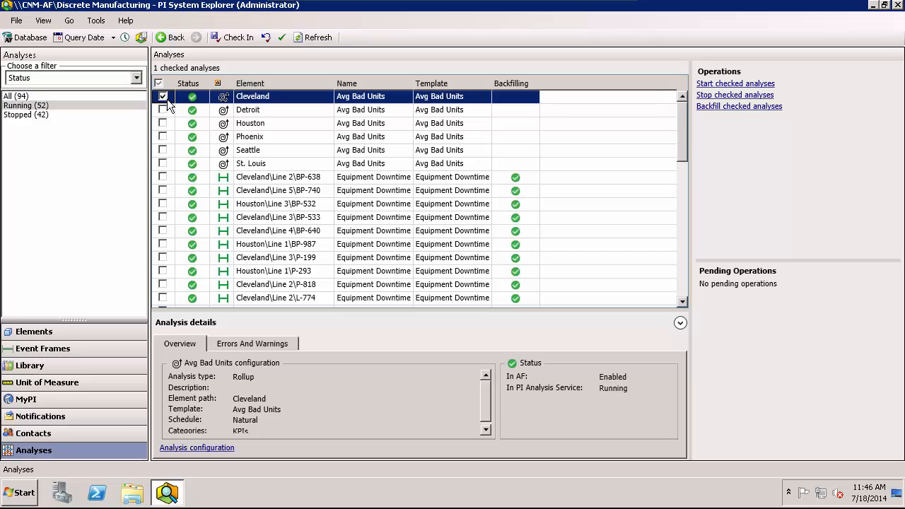
left_click(163, 163, "shift")
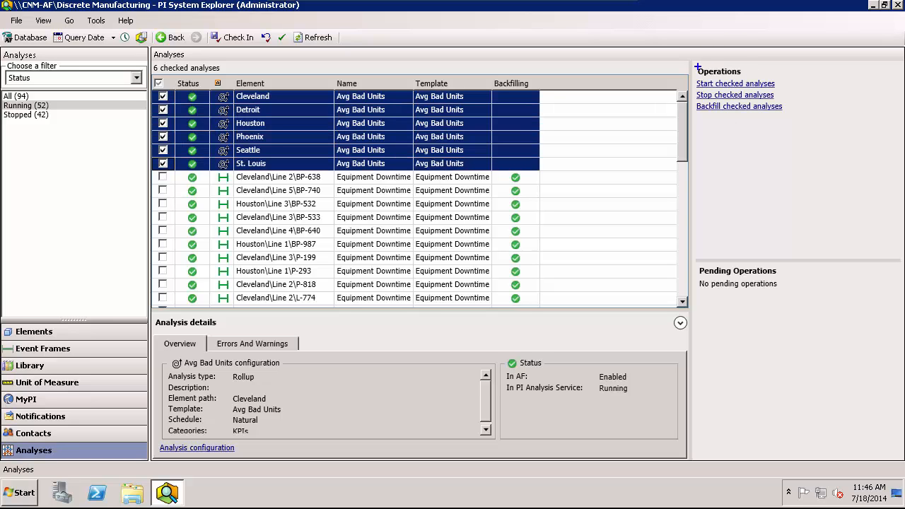
mouse_move(692, 63)
left_mouse_down()
mouse_move(718, 110)
mouse_move(789, 130)
mouse_move(875, 63)
left_mouse_up()
key("Escape")
left_click(758, 107)
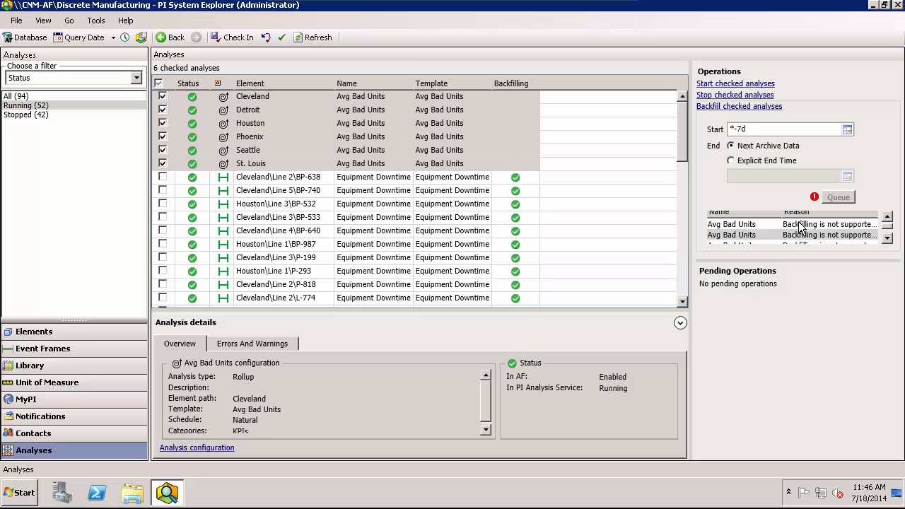
left_click(188, 96)
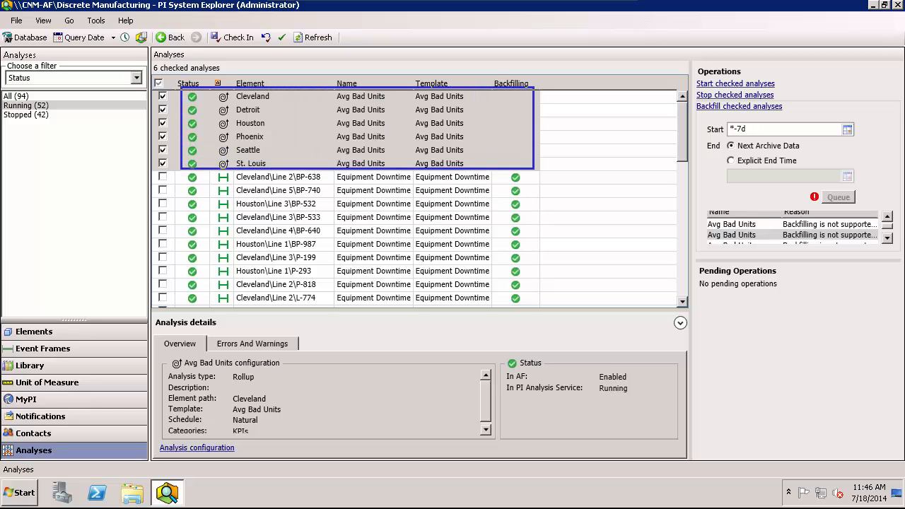
left_click_drag(557, 136, 649, 108)
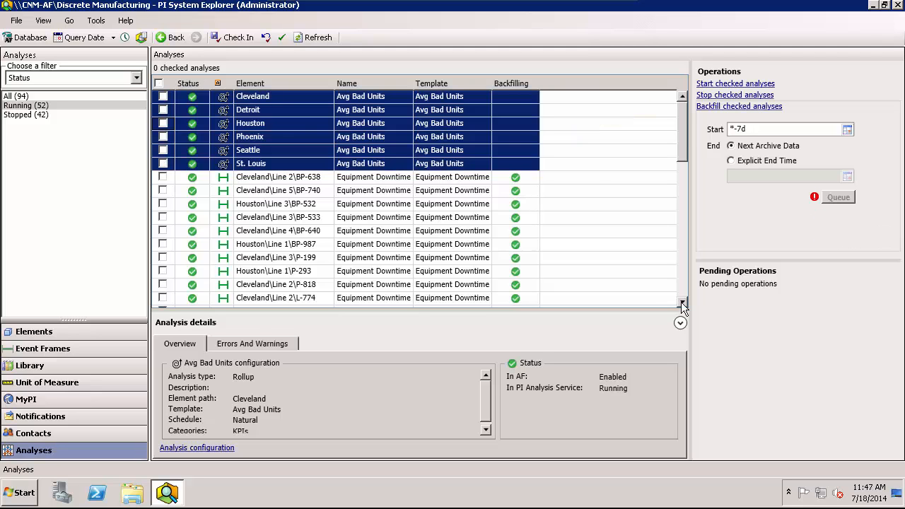
Check the six Total Good Units analyses from Cleveland to St. Louis for backfilling.
left_click(681, 302)
left_click(163, 204)
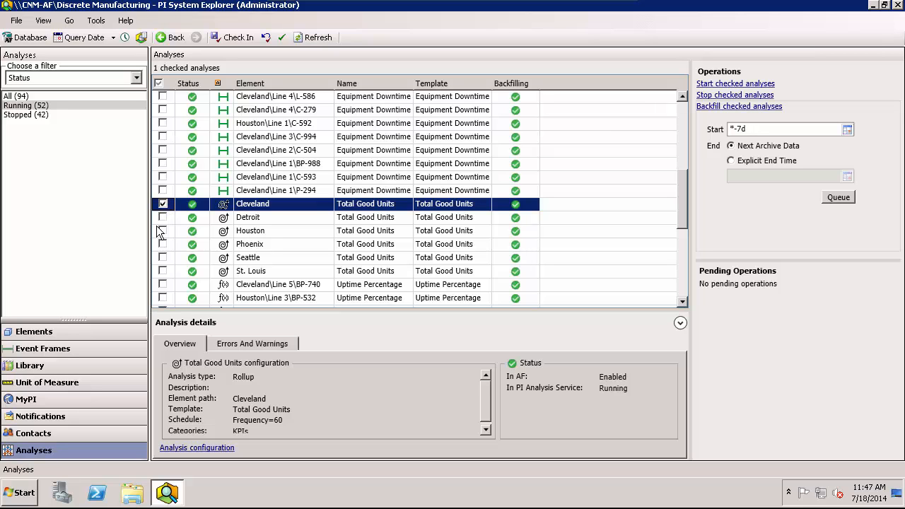
left_click(164, 271, "shift")
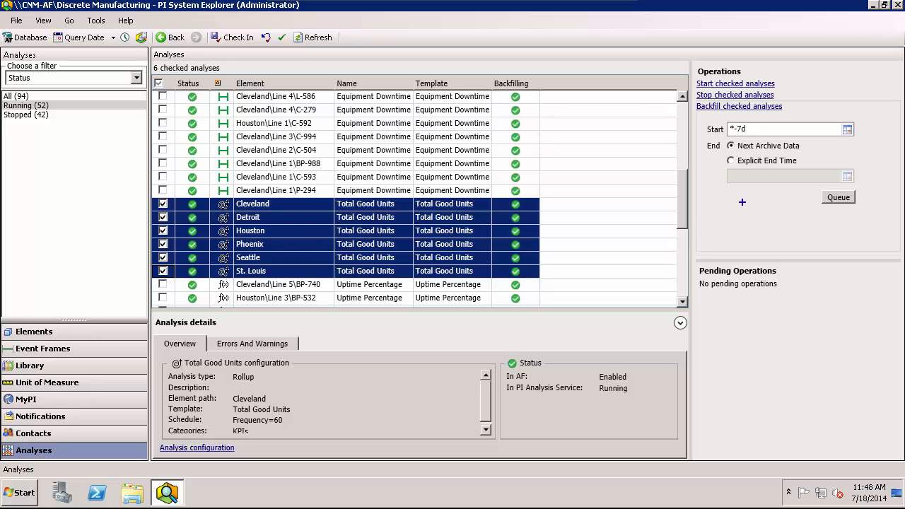
left_click_drag(865, 190, 895, 126)
key("Escape")
key("ctrl+2")
mouse_move(702, 119)
left_mouse_down()
mouse_move(779, 138)
mouse_move(865, 138)
left_mouse_up()
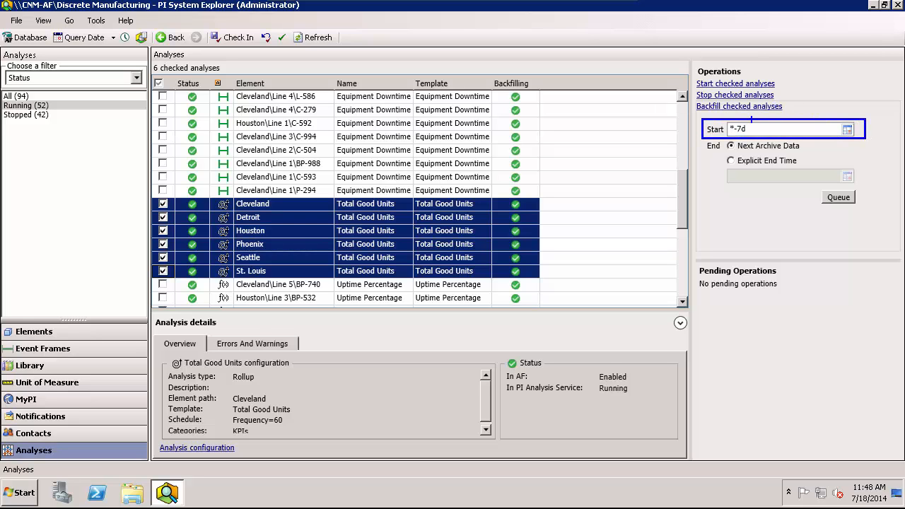
left_click_drag(751, 114, 791, 74)
Try an explicit end time of * for the Total Good Units backfill.
left_click(732, 161)
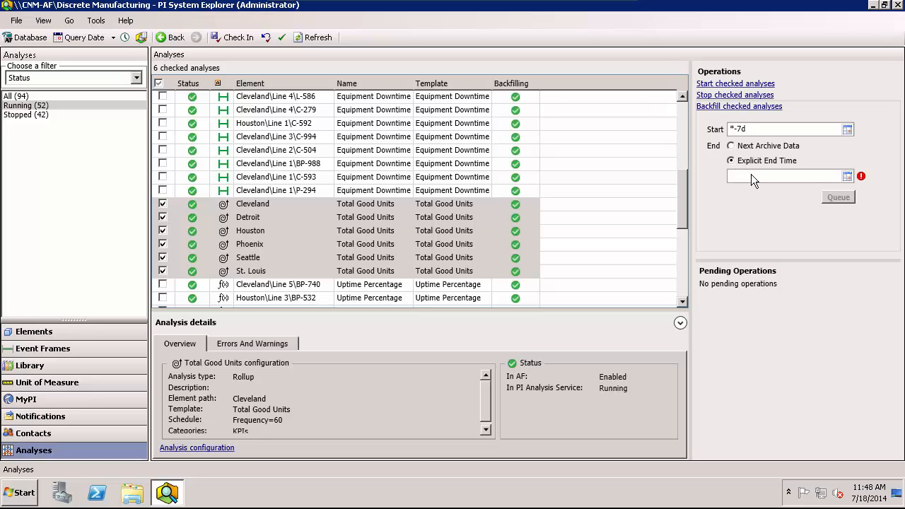
left_click(751, 175)
type("*")
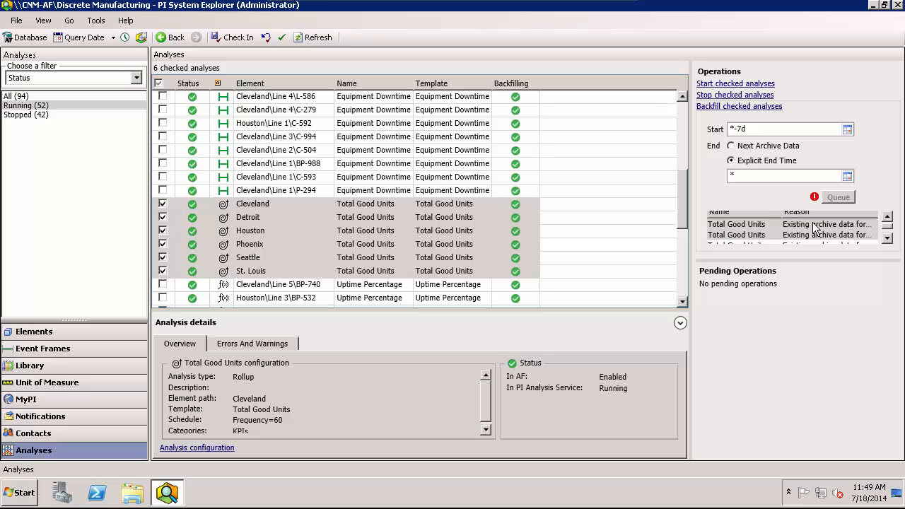
Set the backfill end to Next Archive Data and queue the six checked Total Good Units analyses.
left_click(731, 146)
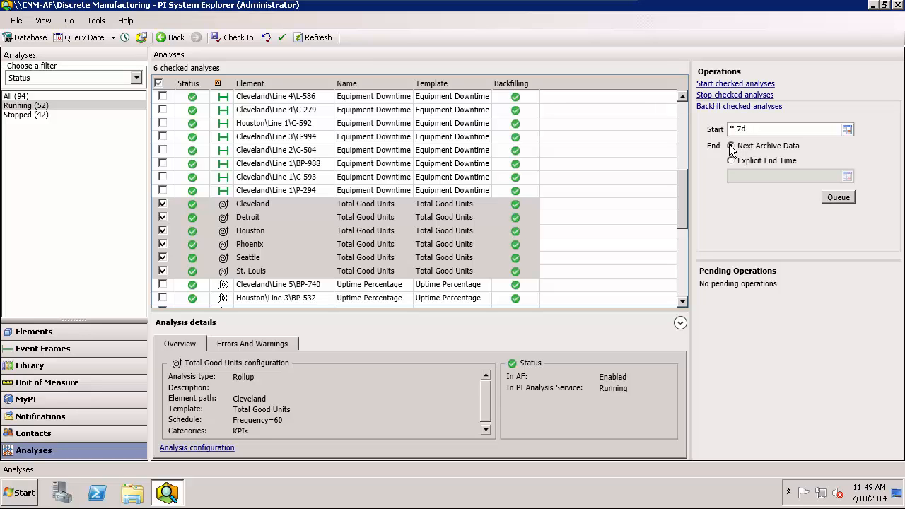
left_click(845, 201)
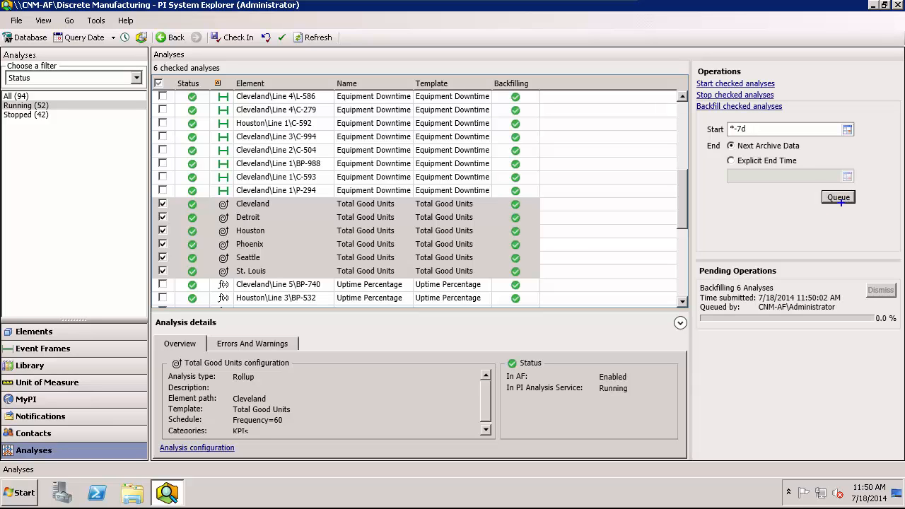
left_click_drag(691, 278, 894, 332)
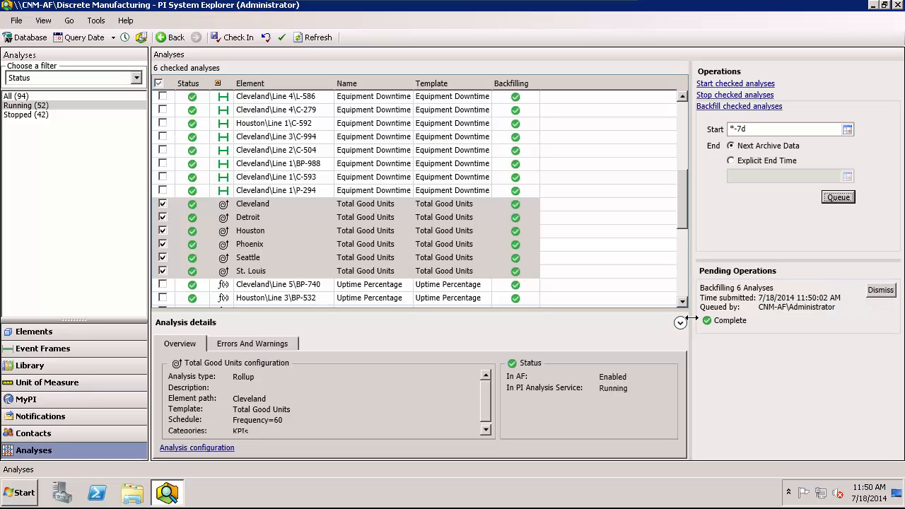
key("ctrl+2")
left_click_drag(699, 319, 634, 307)
Highlight the Equipment Downtime analysis of Cleveland\Line 2\BP-638 and queue another backfill of the checked analyses.
left_click_drag(680, 215, 691, 157)
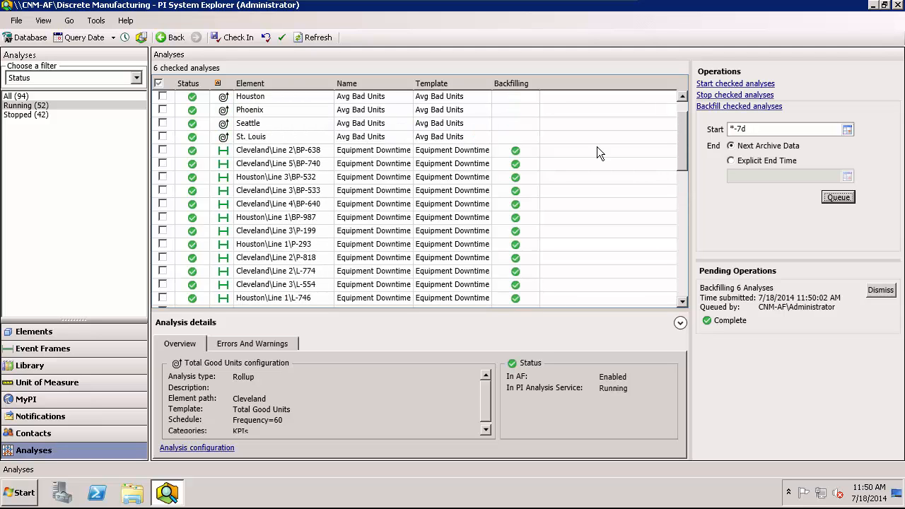
left_click(482, 153)
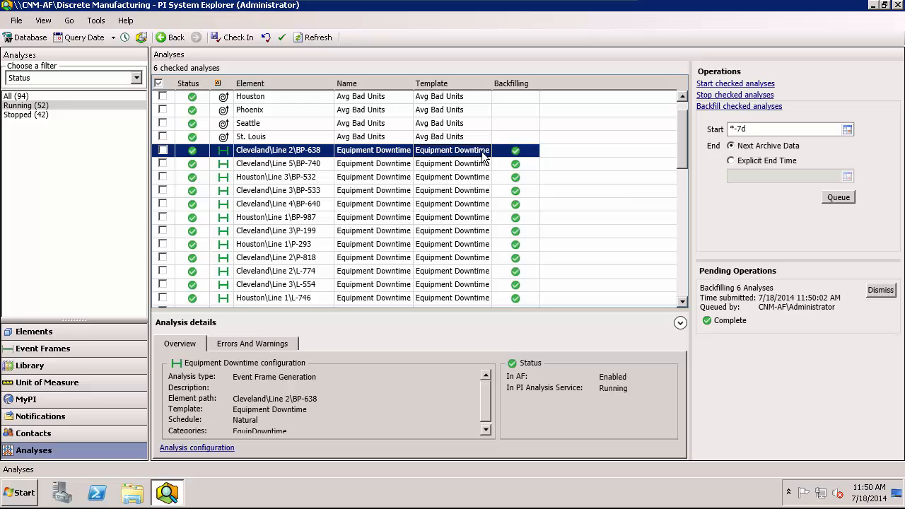
left_click(848, 201)
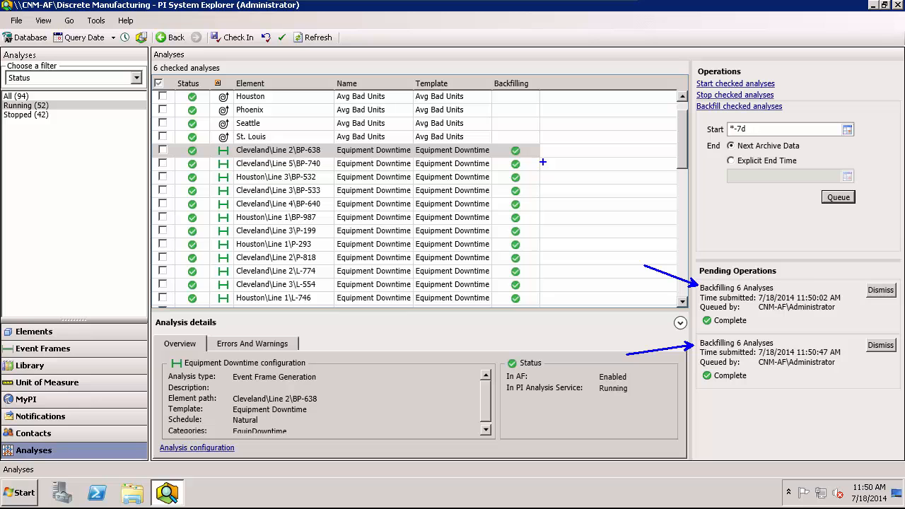
left_click_drag(543, 162, 687, 147)
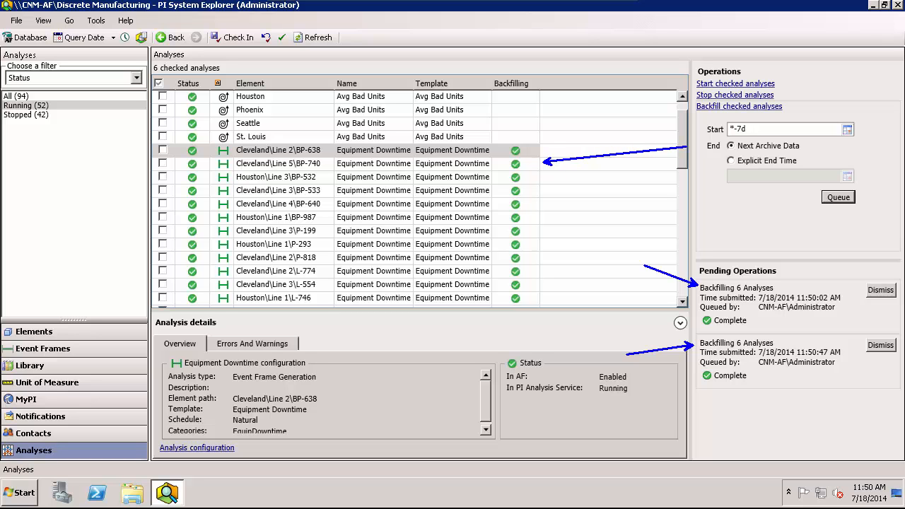